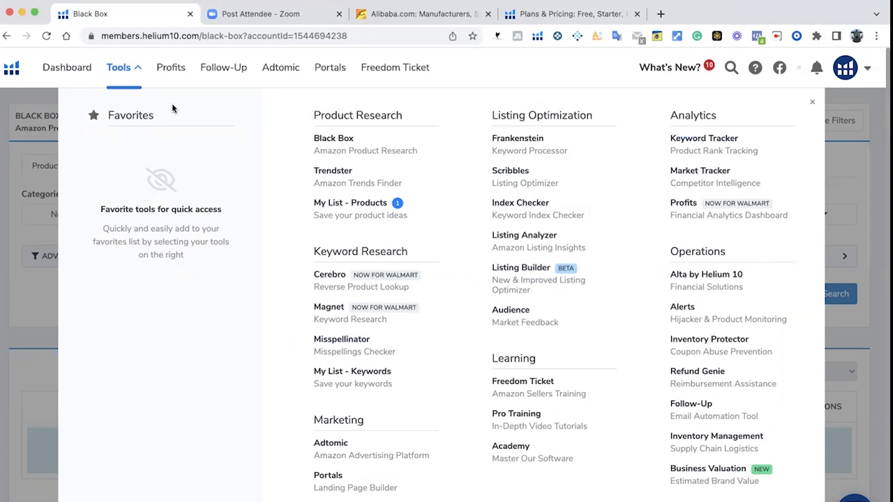
# Dismiss the tools overview and review the advanced filters available for Black Box product research, leaving them collapsed
pyautogui.click(7, 198)
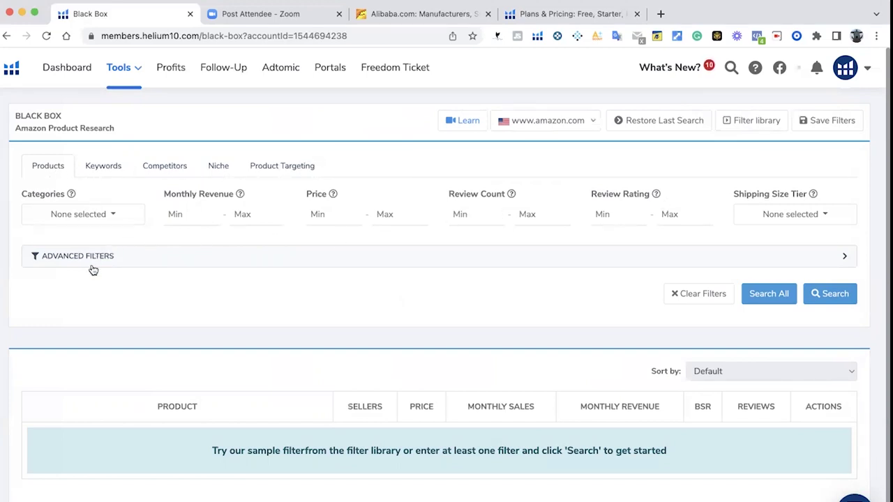
pyautogui.click(843, 258)
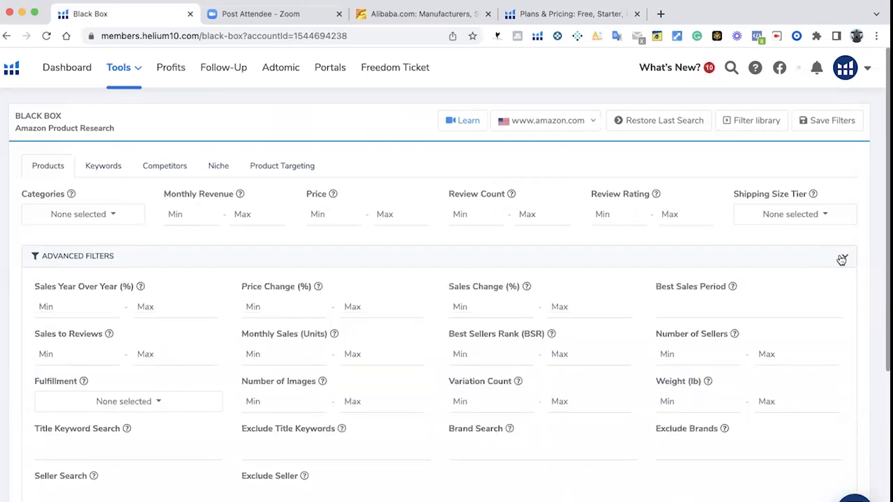
pyautogui.click(843, 259)
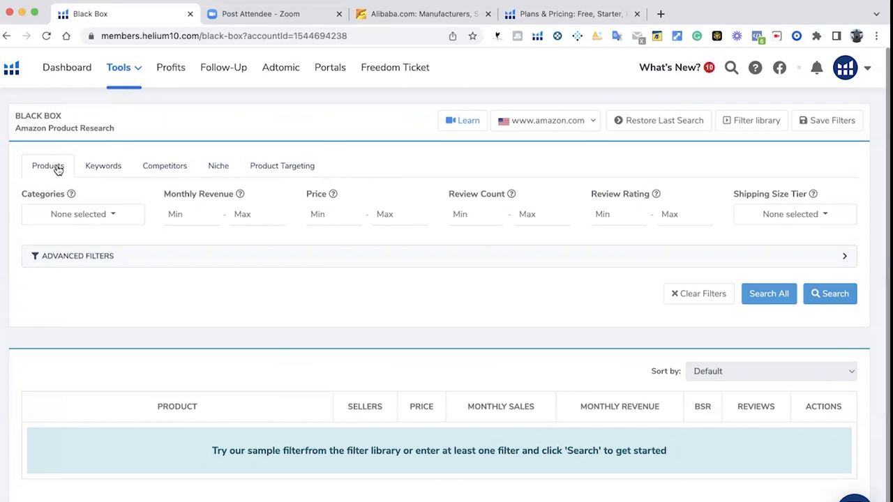
# Look through the product categories and add Electronics to the category filter
pyautogui.click(110, 216)
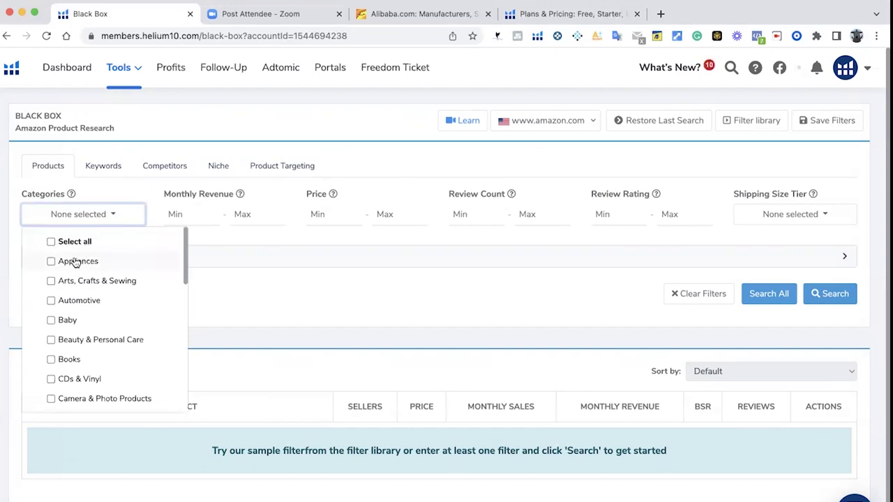
pyautogui.scroll(-2, 71, 262)
pyautogui.scroll(-7, 71, 263)
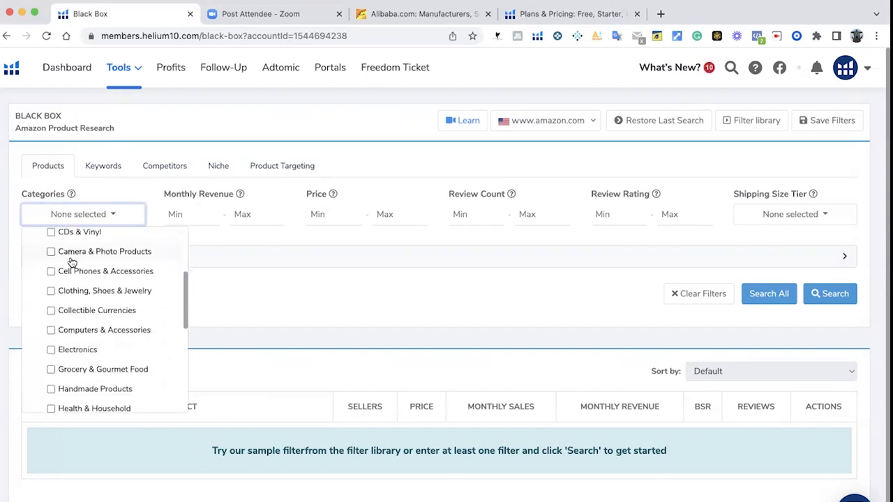
pyautogui.scroll(-2, 71, 263)
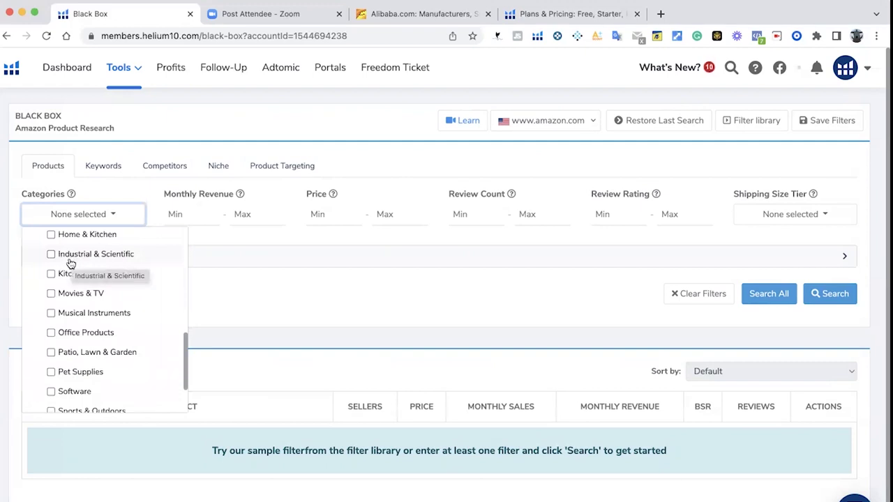
pyautogui.scroll(-2, 72, 263)
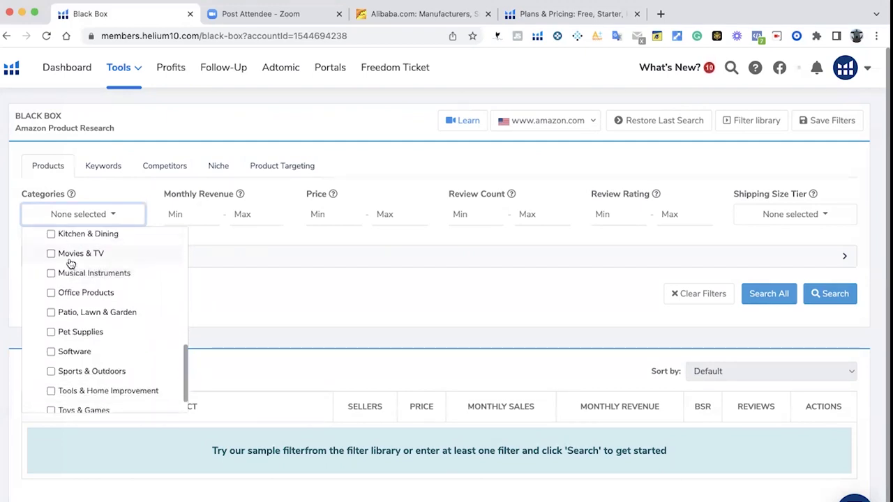
pyautogui.scroll(-2, 71, 264)
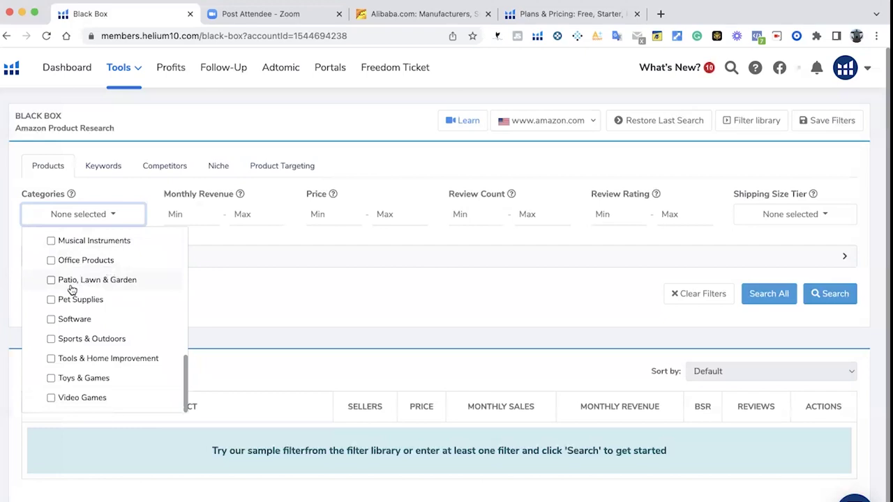
pyautogui.scroll(-1, 69, 305)
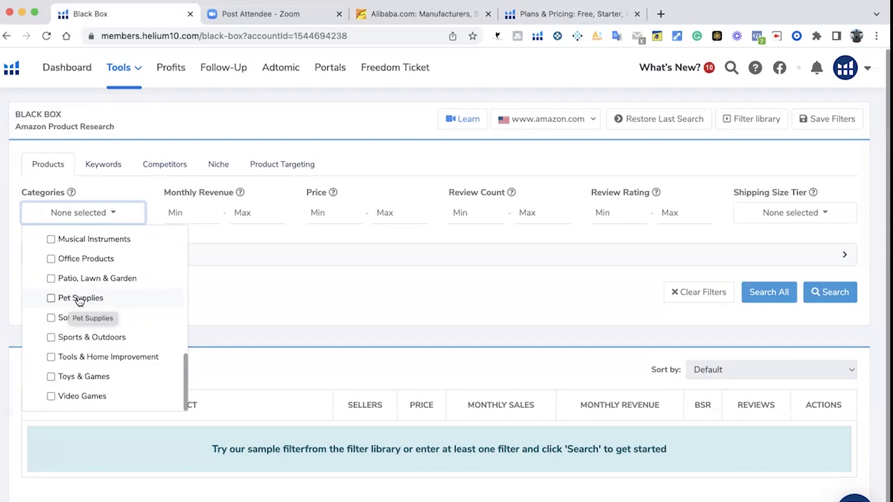
pyautogui.scroll(4, 79, 300)
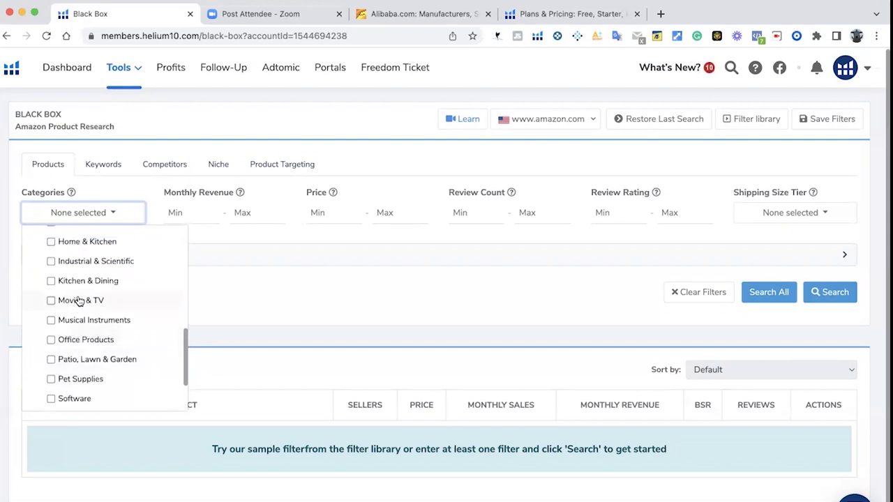
pyautogui.scroll(3, 79, 300)
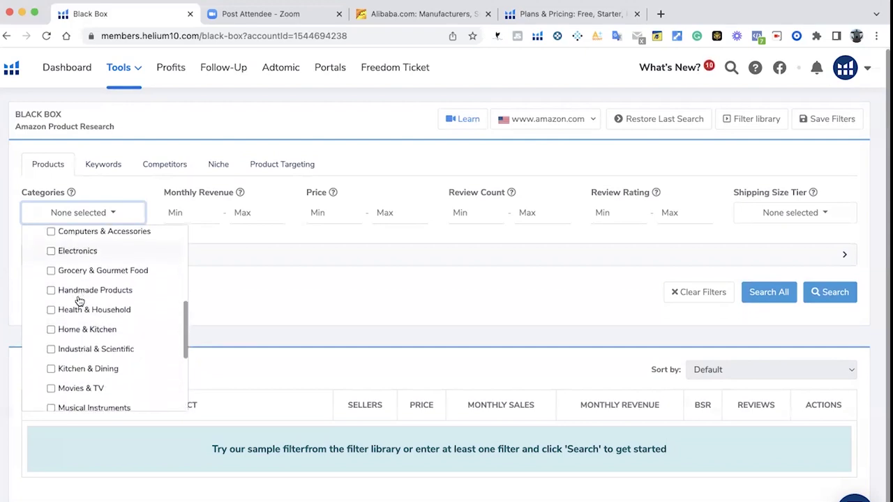
pyautogui.click(51, 288)
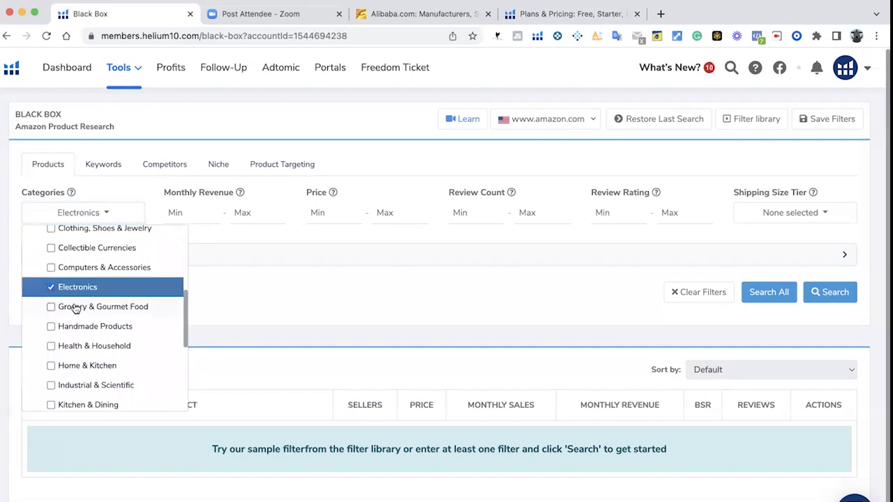
# Add Home & Kitchen and Office Products to the category filter and close the category list
pyautogui.scroll(-1, 76, 307)
pyautogui.scroll(-2, 75, 308)
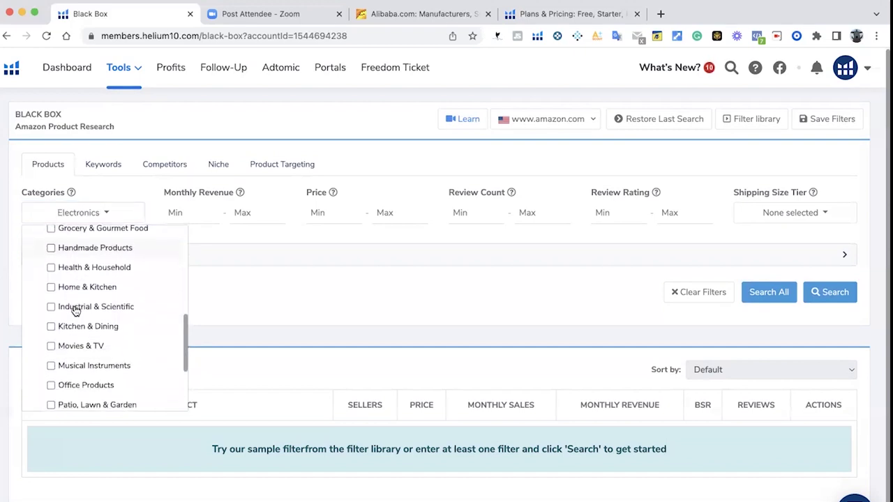
pyautogui.click(51, 287)
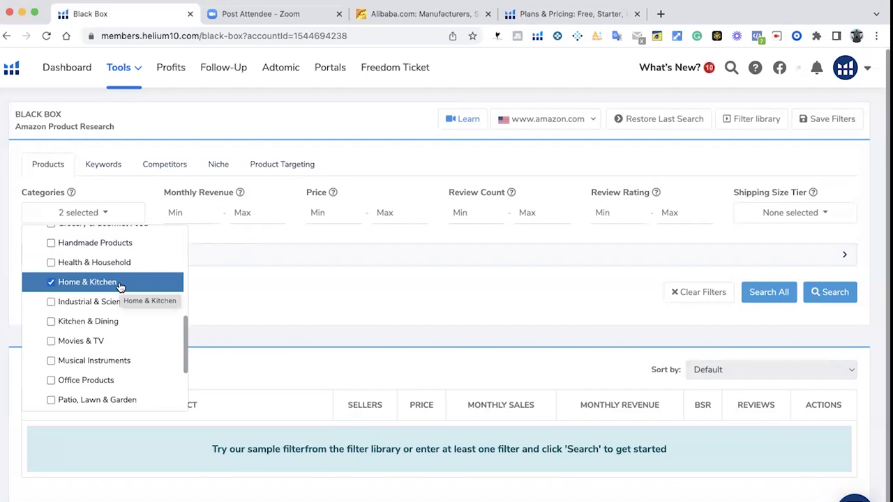
pyautogui.scroll(-2, 117, 288)
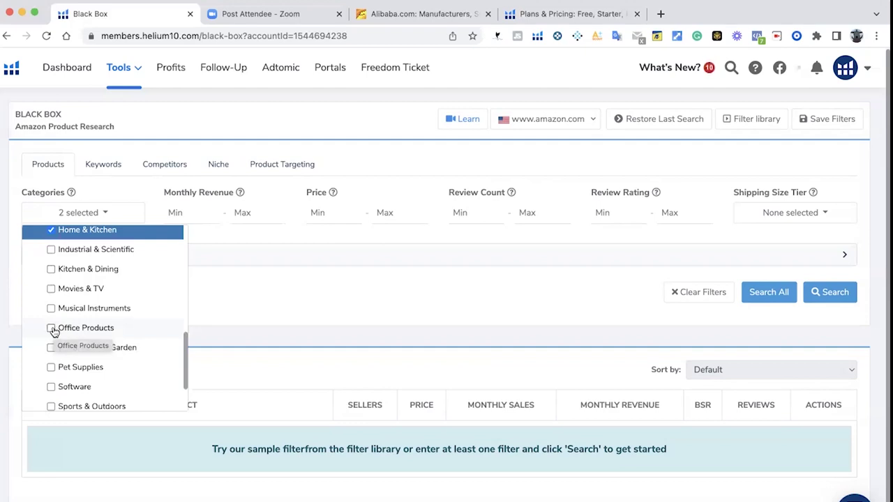
pyautogui.click(53, 330)
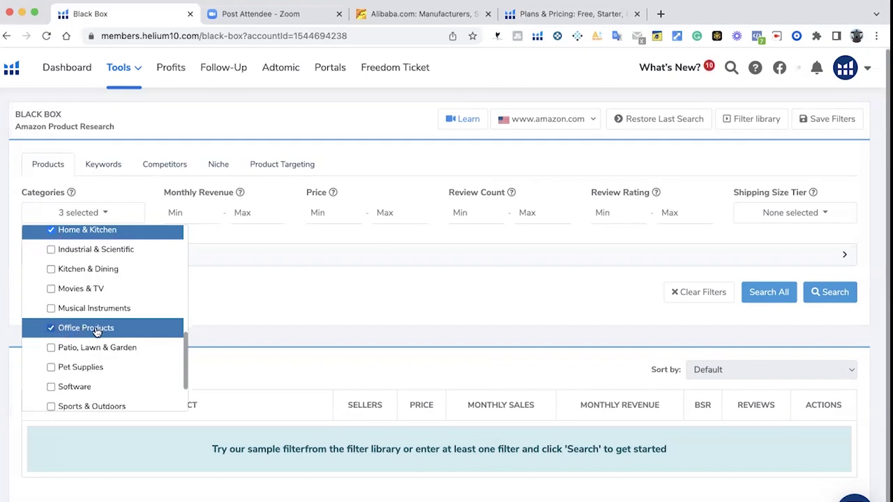
pyautogui.click(205, 235)
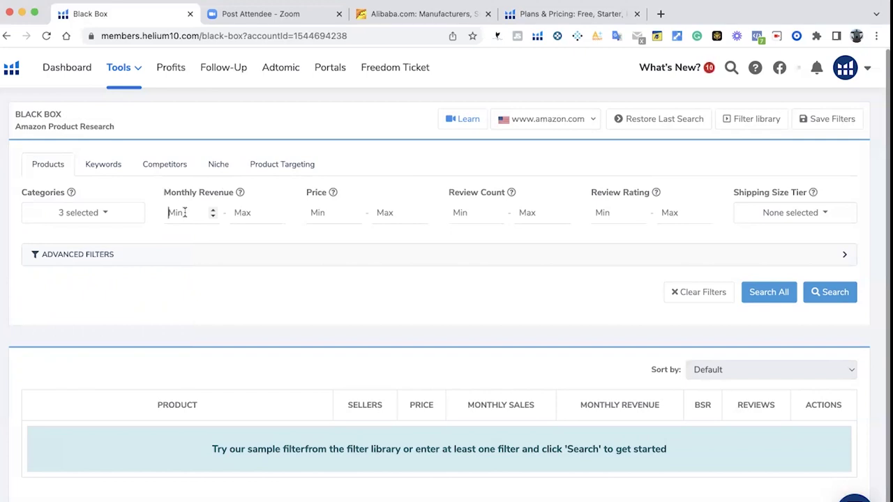
# Set the minimum monthly revenue to 9000 and the price range to 10–15
pyautogui.write('9000')
pyautogui.click(244, 228)
pyautogui.click(328, 215)
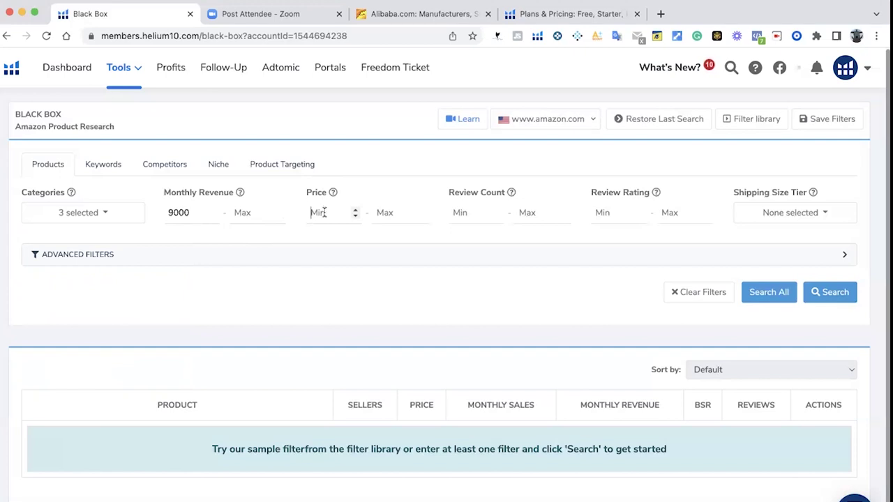
pyautogui.write('15')
pyautogui.press('super+a')
pyautogui.write('10')
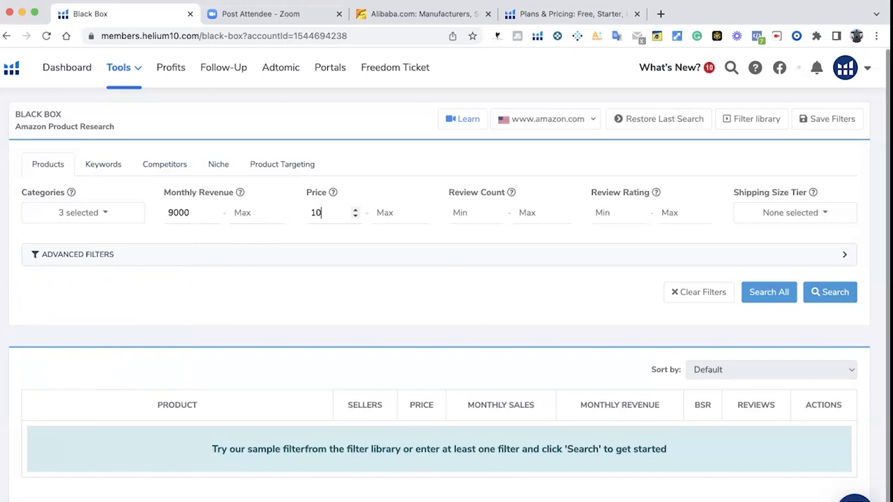
pyautogui.click(386, 211)
pyautogui.write('15')
# Limit the review count to a maximum of 200 and run the filtered product search
pyautogui.click(530, 213)
pyautogui.write('200')
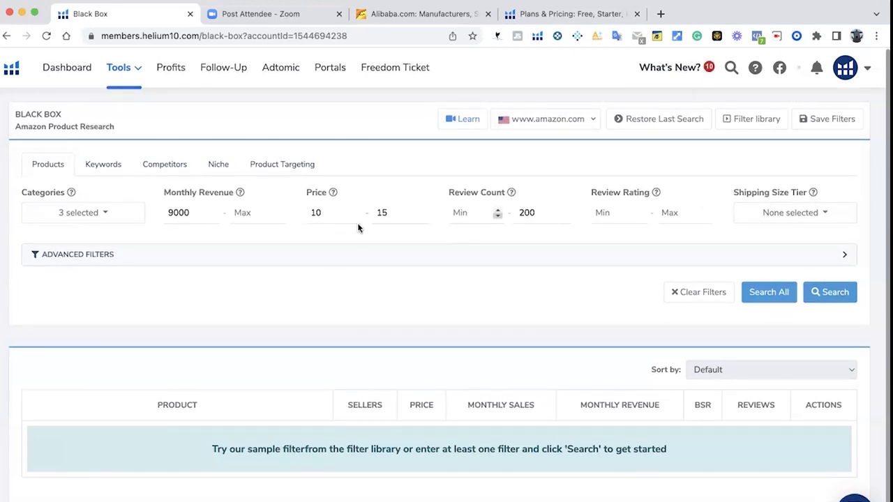
pyautogui.click(834, 292)
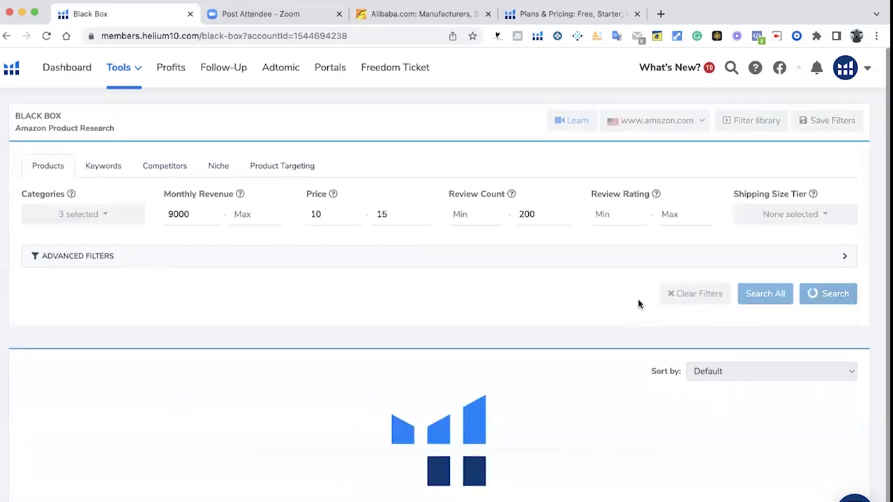
# Examine the first page of found products, including their prices, monthly sales, revenue and reviews, and return to the first product
pyautogui.scroll(-5, 439, 295)
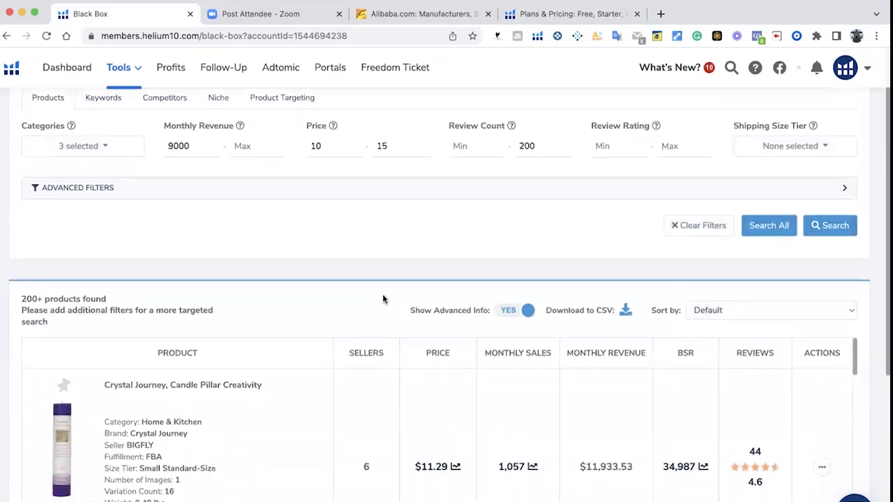
pyautogui.scroll(-15, 237, 289)
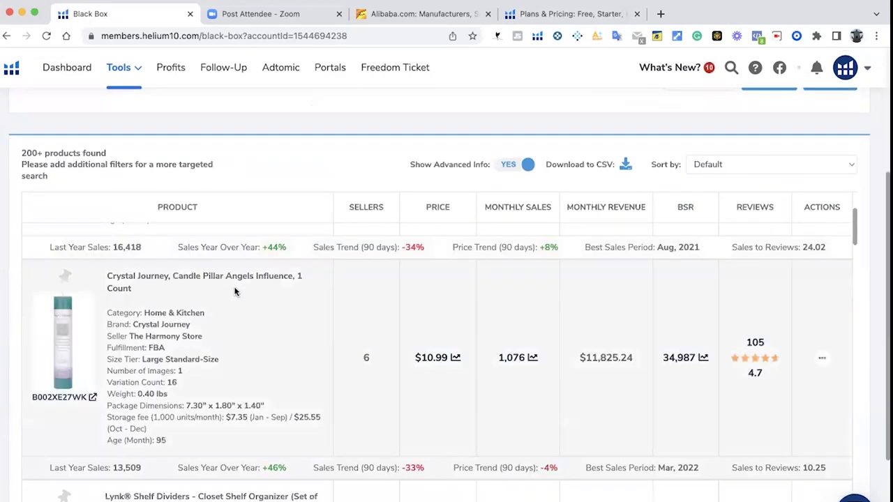
pyautogui.scroll(-12, 225, 288)
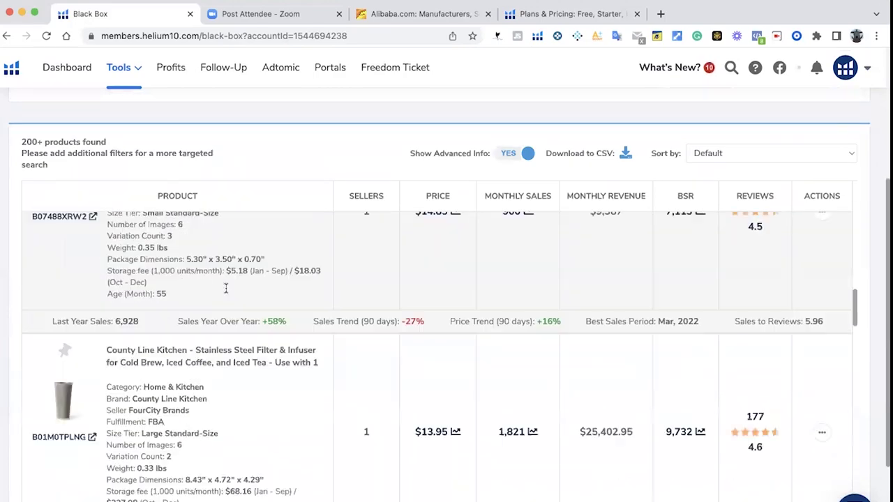
pyautogui.scroll(-12, 226, 293)
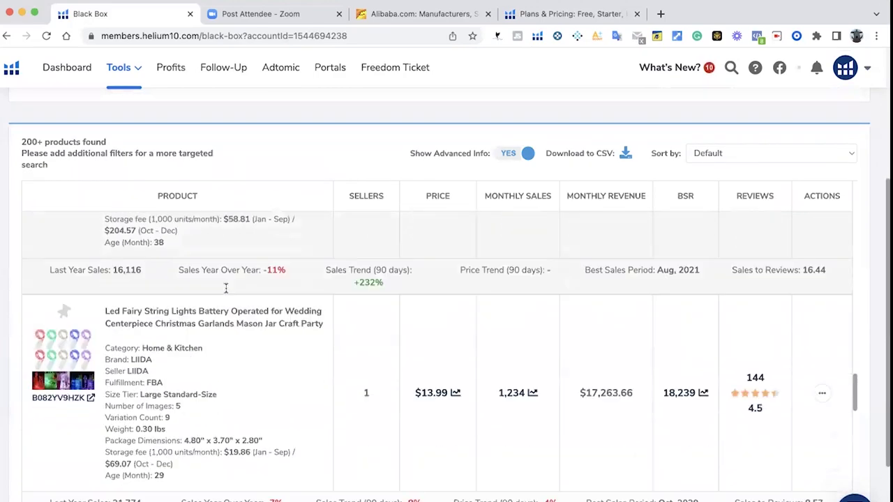
pyautogui.scroll(-12, 225, 293)
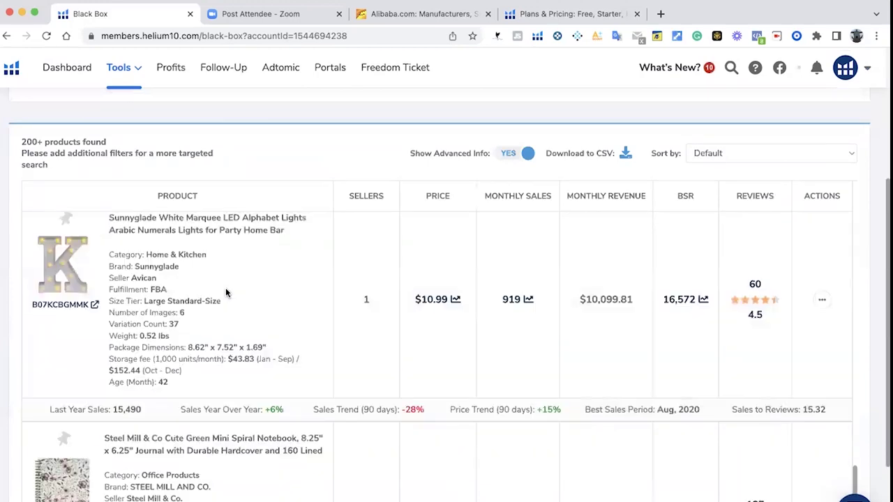
pyautogui.scroll(-2, 272, 279)
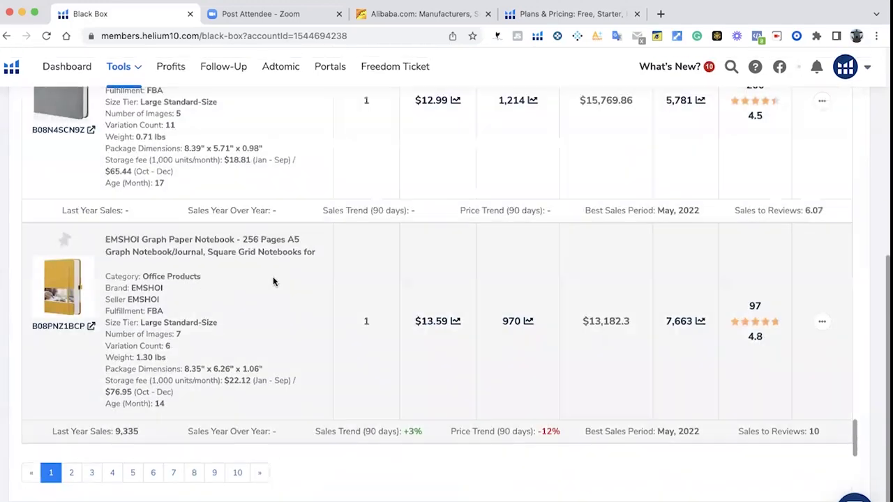
pyautogui.scroll(8, 393, 240)
pyautogui.scroll(-6, 311, 242)
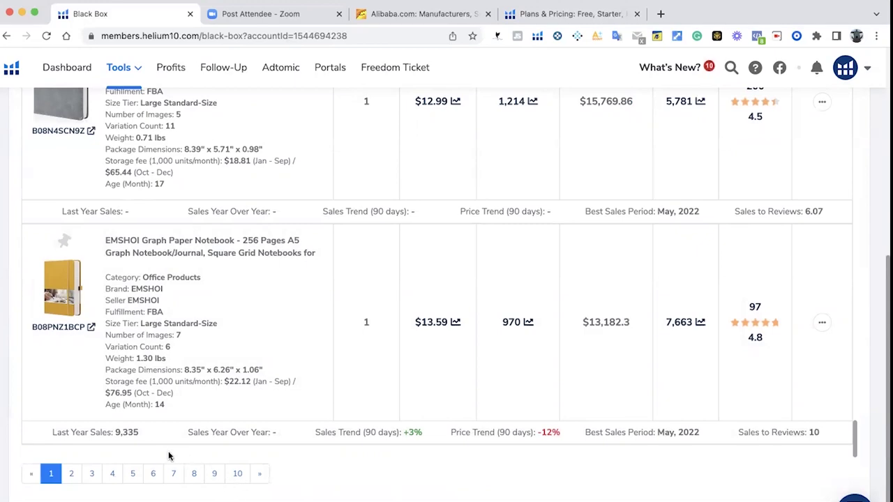
pyautogui.scroll(8, 168, 456)
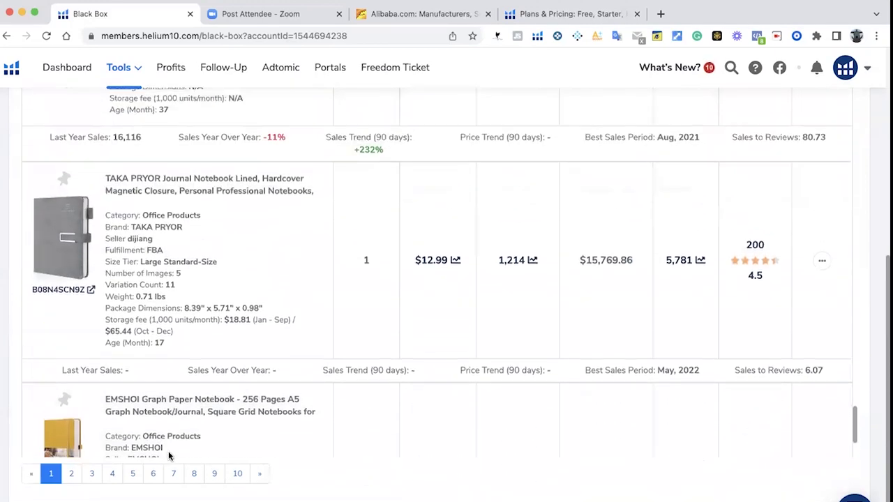
pyautogui.scroll(15, 169, 456)
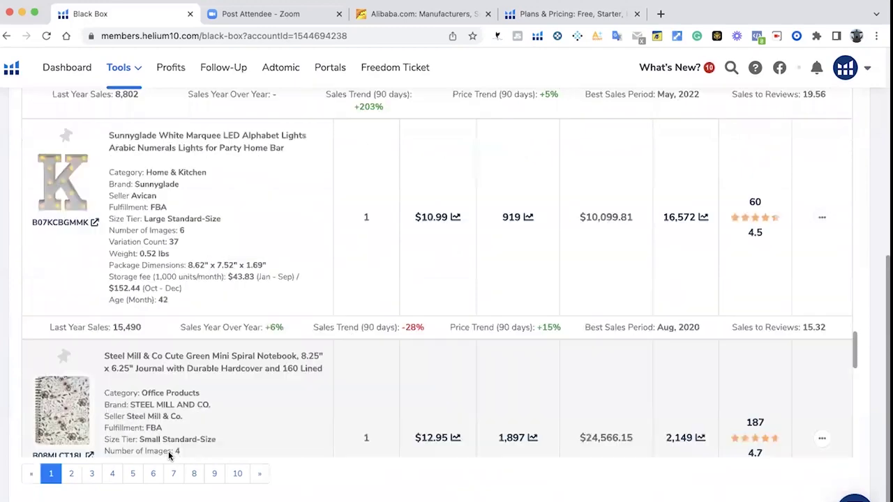
pyautogui.scroll(14, 168, 453)
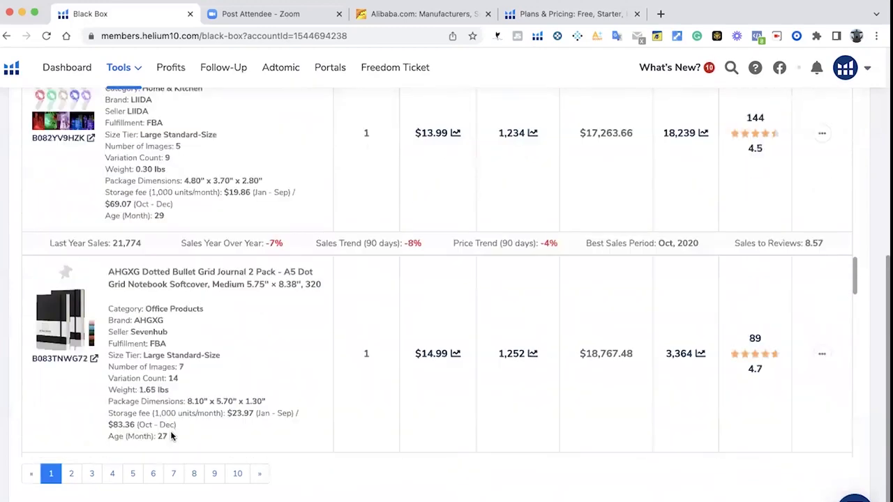
pyautogui.scroll(12, 171, 436)
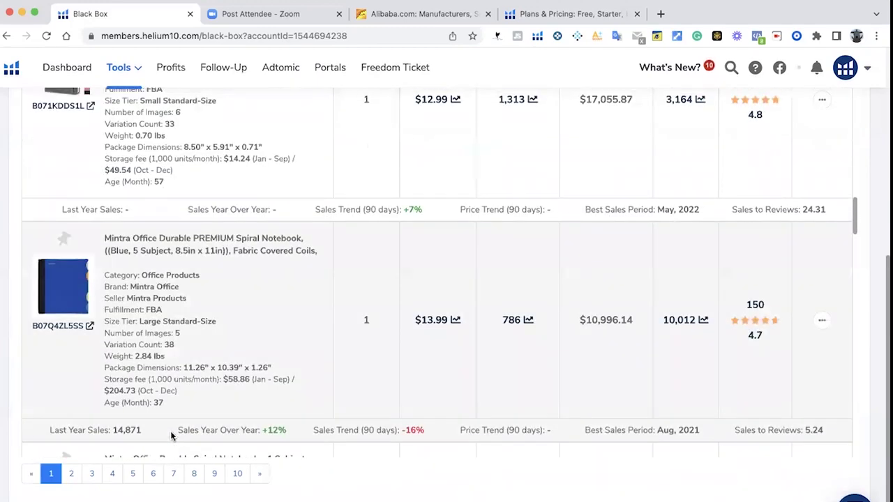
pyautogui.scroll(12, 171, 433)
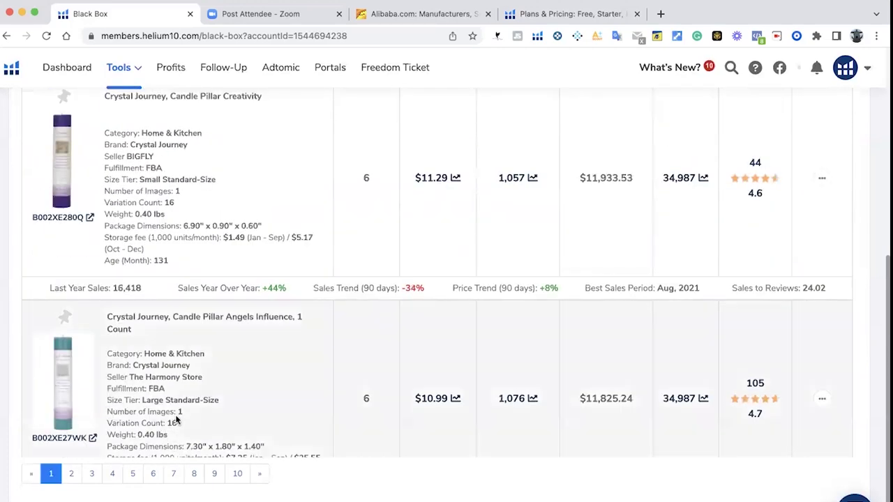
pyautogui.scroll(4, 175, 417)
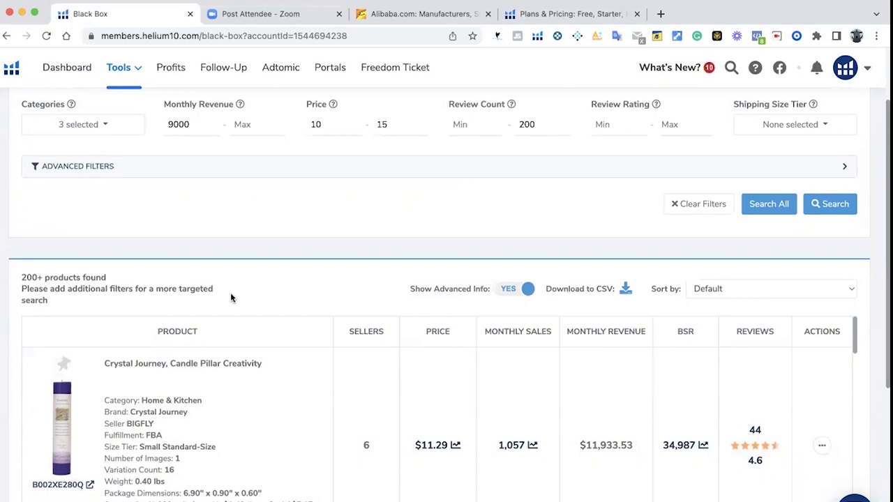
pyautogui.scroll(-2, 230, 296)
pyautogui.scroll(-1, 231, 297)
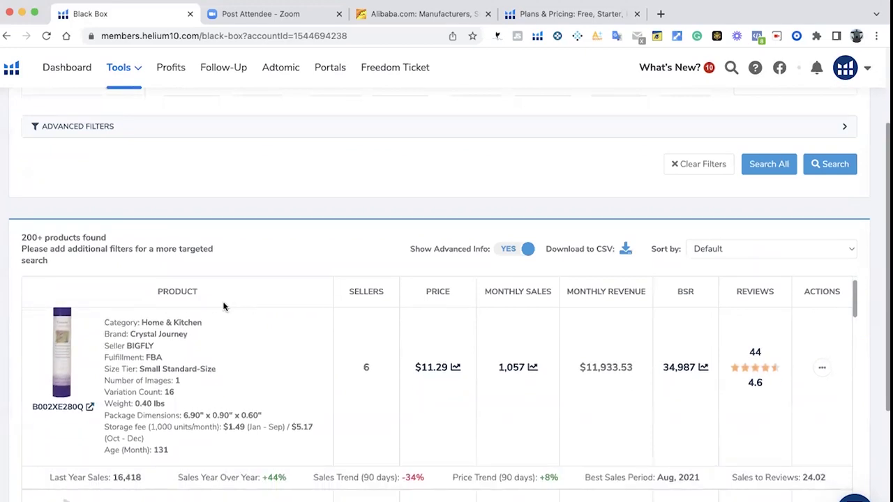
# Narrow the category filter to Office Products only by deselecting Home & Kitchen and the other chosen category
pyautogui.scroll(-5, 224, 306)
pyautogui.scroll(-3, 223, 307)
pyautogui.scroll(12, 223, 306)
pyautogui.scroll(4, 223, 307)
pyautogui.click(91, 215)
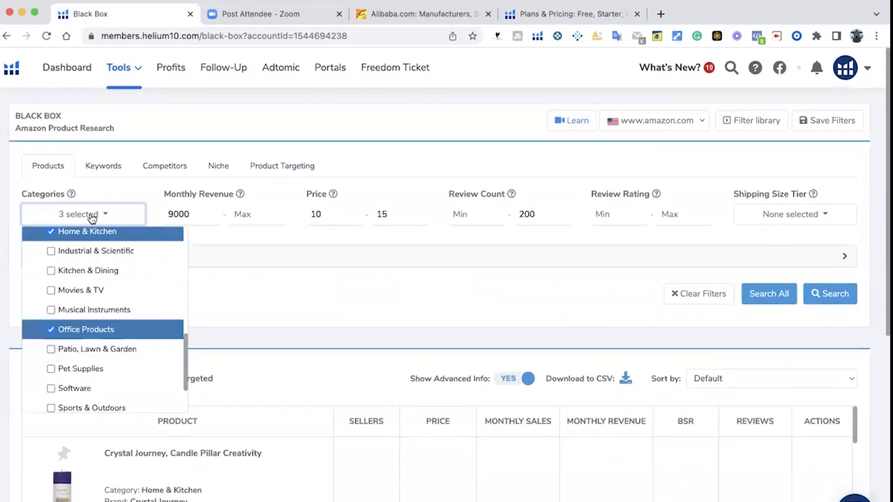
pyautogui.scroll(1, 72, 287)
pyautogui.click(52, 237)
pyautogui.scroll(5, 61, 261)
pyautogui.click(53, 252)
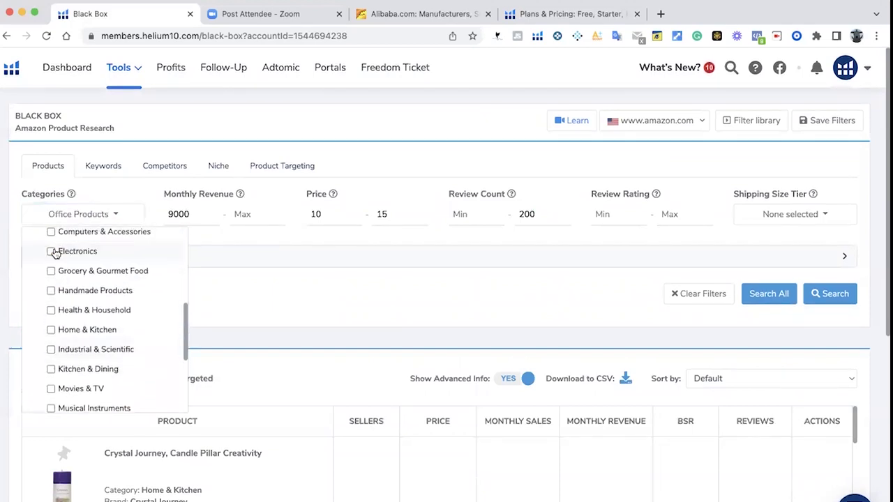
pyautogui.scroll(-5, 67, 275)
pyautogui.scroll(6, 66, 279)
pyautogui.scroll(5, 65, 279)
pyautogui.scroll(-6, 66, 281)
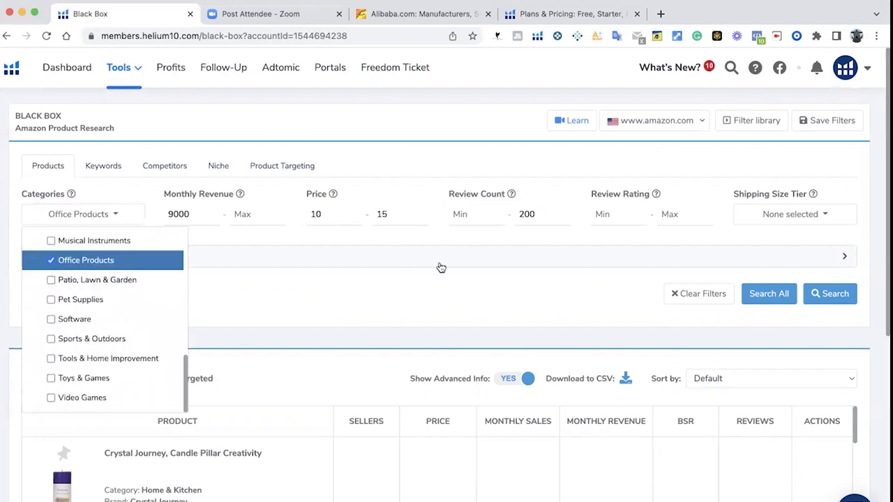
pyautogui.click(504, 280)
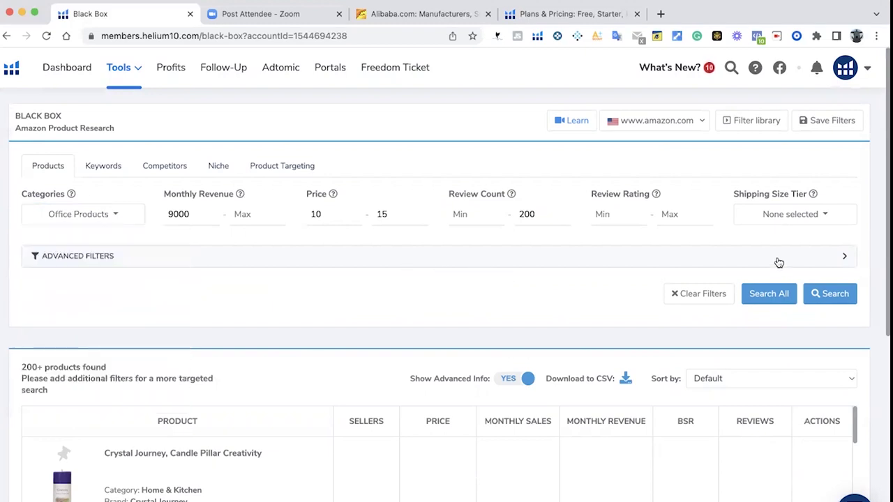
# Set the monthly sales range to 500–1000 units in the advanced filters and run the product search again
pyautogui.click(824, 260)
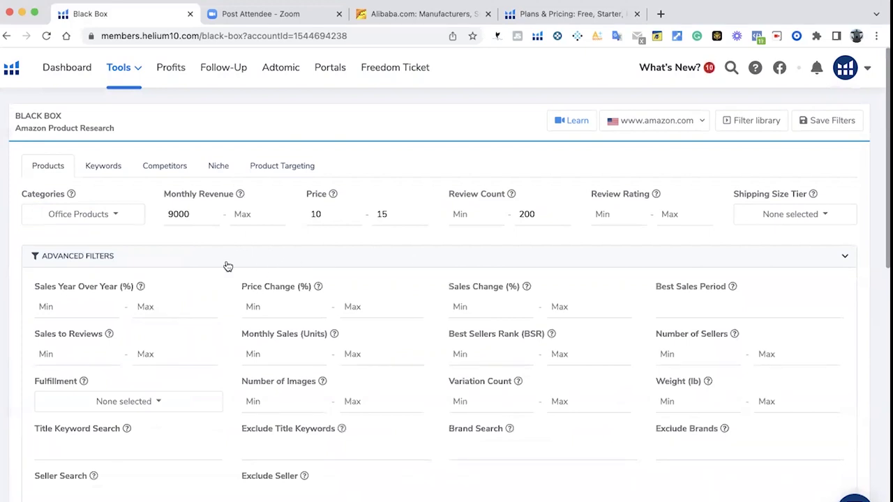
pyautogui.scroll(-2, 232, 265)
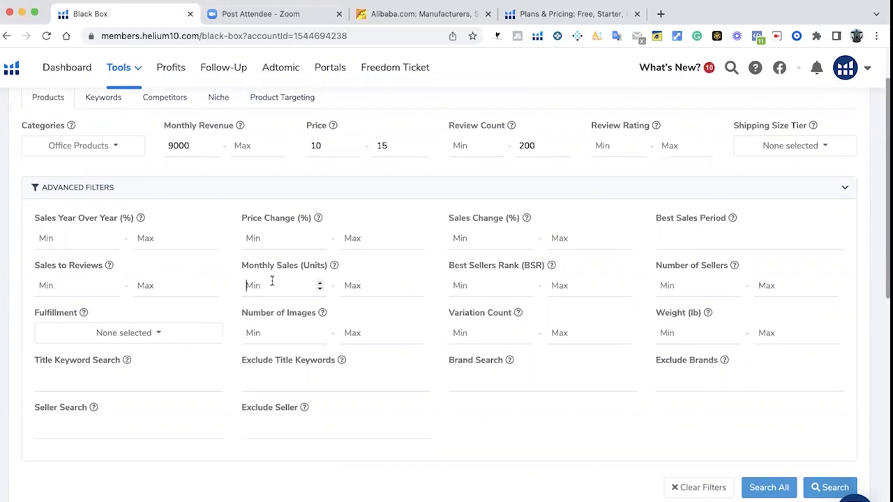
pyautogui.write('5')
pyautogui.press('BackSpace')
pyautogui.click(362, 285)
pyautogui.write('1000')
pyautogui.click(282, 288)
pyautogui.write('500')
pyautogui.scroll(-1, 697, 415)
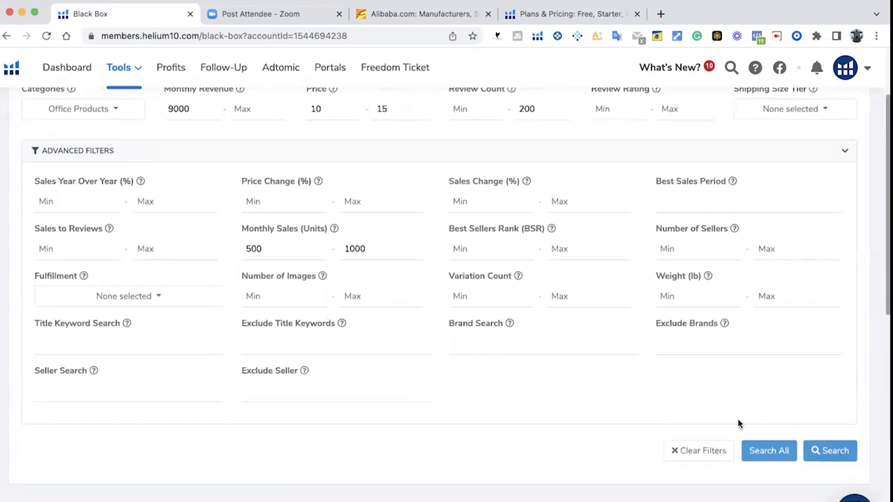
pyautogui.click(828, 450)
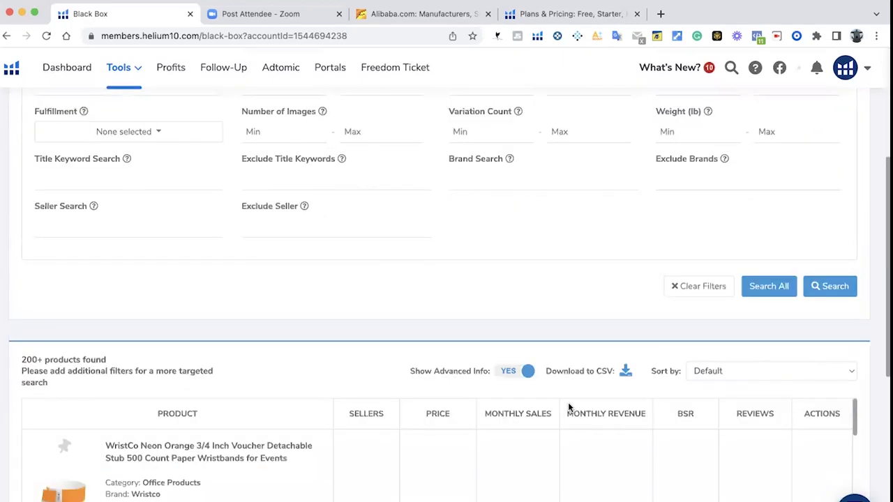
# Review the WristCo Neon Orange wristbands result and open its Amazon listing in a separate browser tab
pyautogui.scroll(-1, 61, 229)
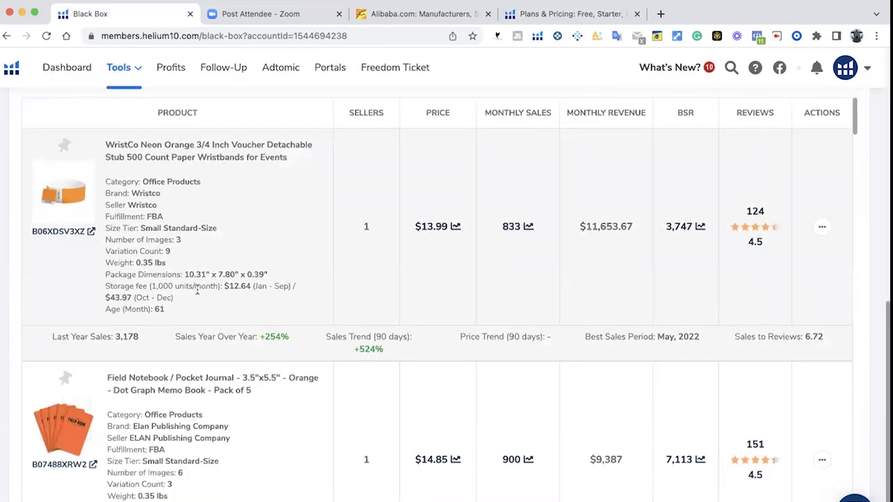
pyautogui.scroll(1, 202, 293)
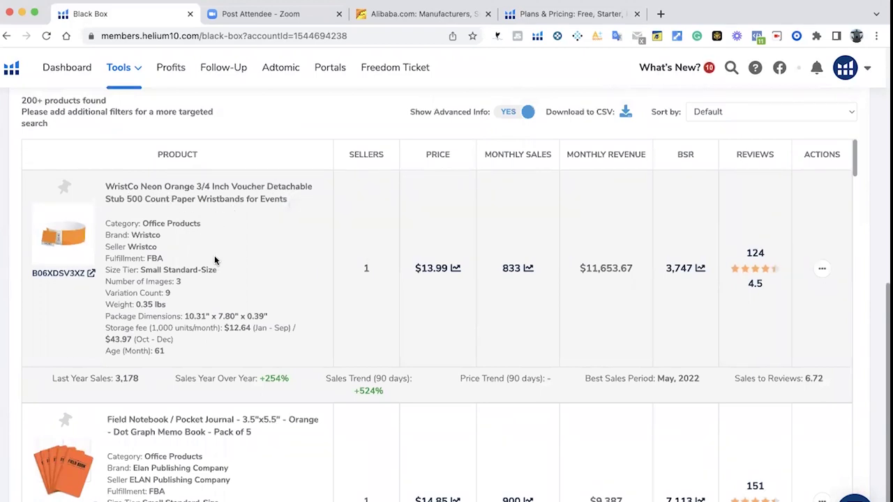
pyautogui.scroll(-1, 149, 263)
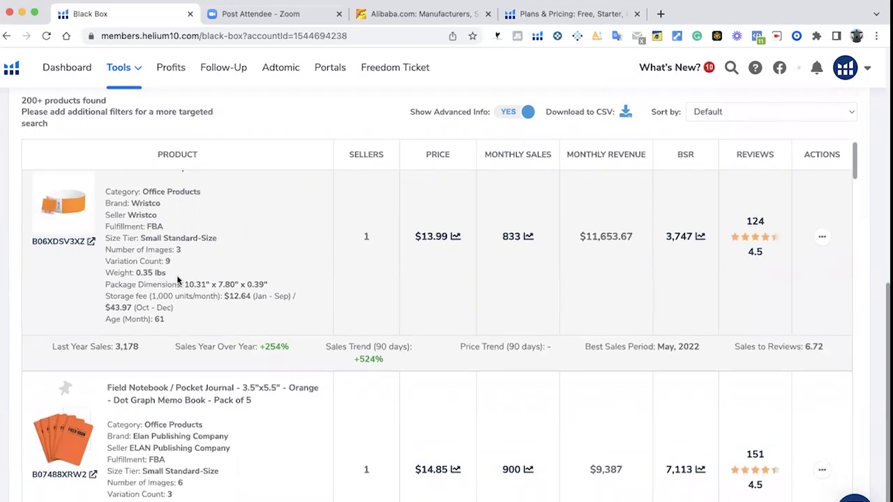
pyautogui.scroll(1, 279, 285)
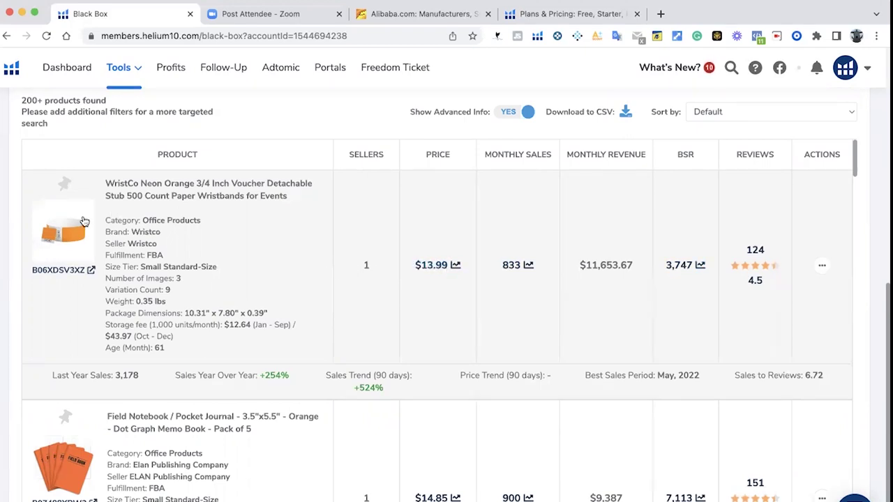
pyautogui.rightClick(75, 274)
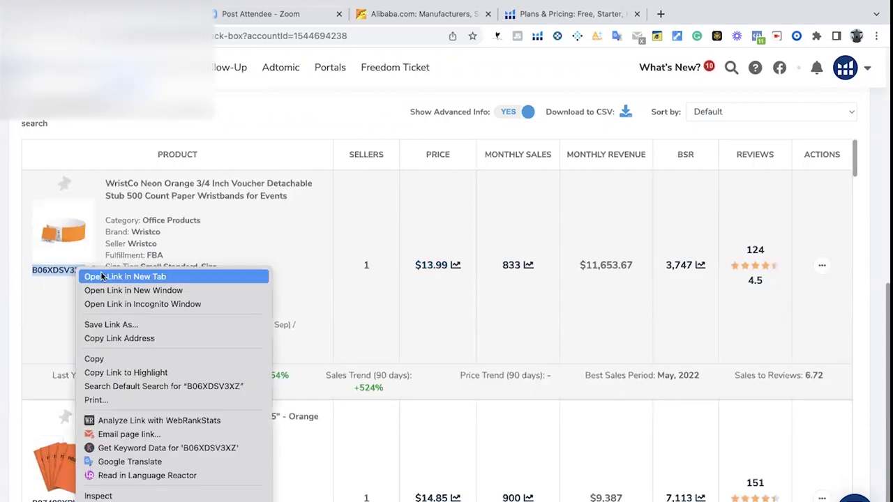
pyautogui.click(104, 277)
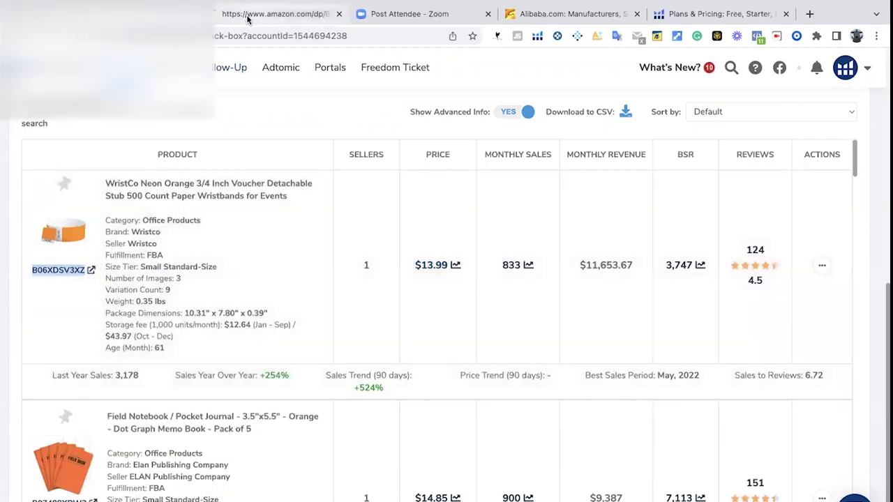
pyautogui.click(251, 13)
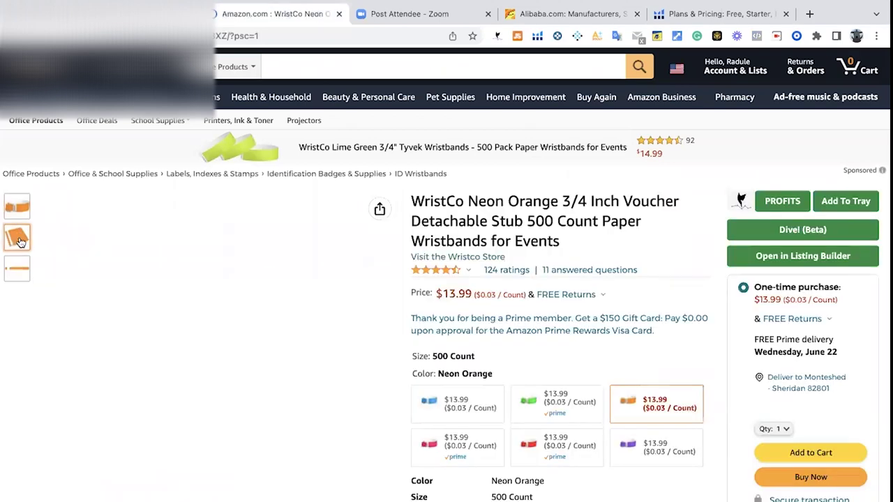
# Examine the wristband listing's images, ratings, price, color variants and item description
pyautogui.scroll(-3, 549, 277)
pyautogui.scroll(-2, 550, 278)
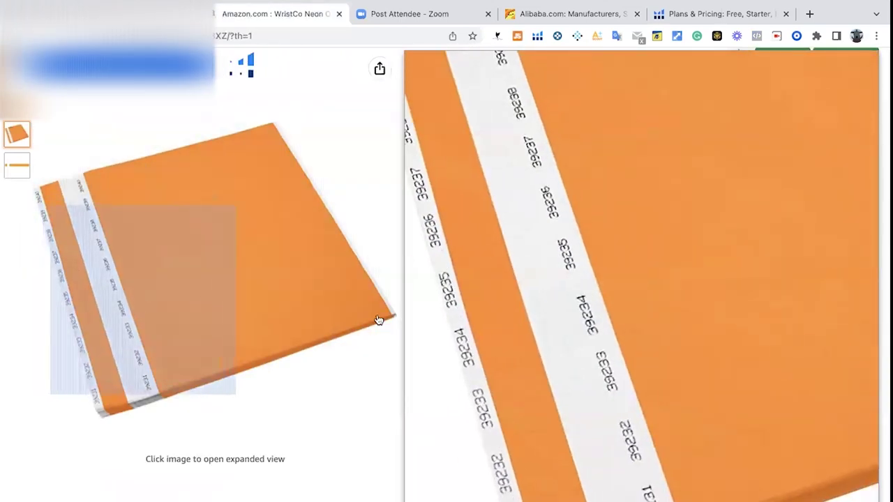
pyautogui.scroll(-1, 583, 298)
pyautogui.scroll(2, 584, 299)
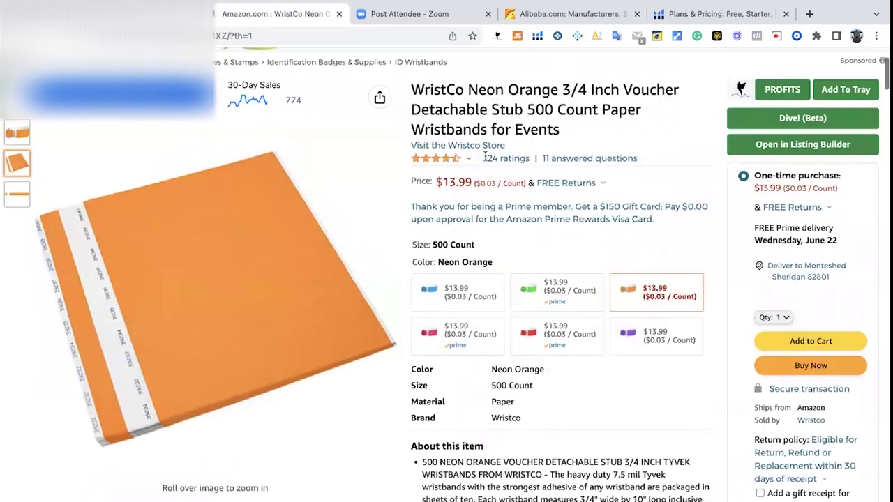
pyautogui.scroll(-3, 550, 291)
pyautogui.scroll(-2, 545, 285)
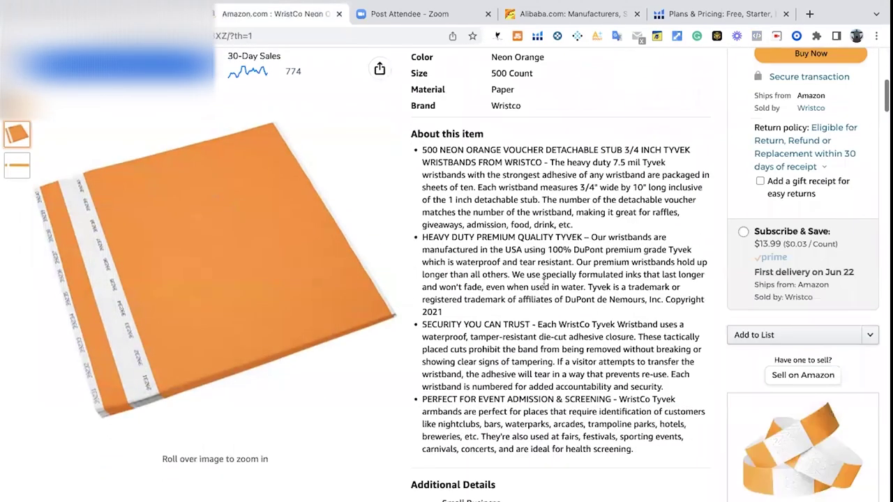
pyautogui.scroll(4, 546, 289)
pyautogui.scroll(2, 558, 311)
pyautogui.scroll(-2, 565, 307)
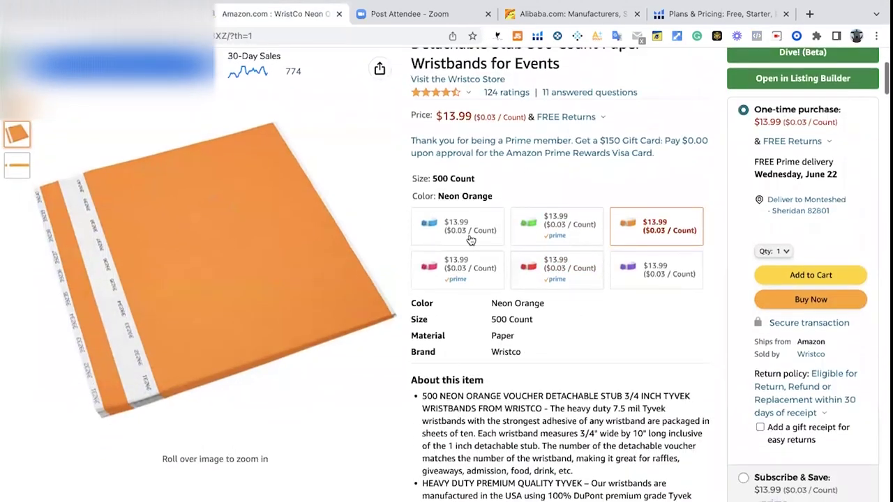
pyautogui.scroll(-4, 523, 321)
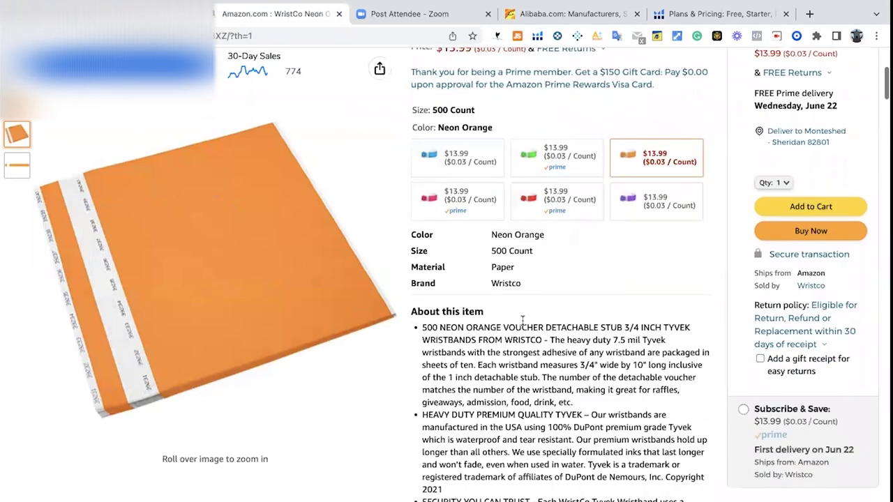
pyautogui.scroll(-5, 523, 324)
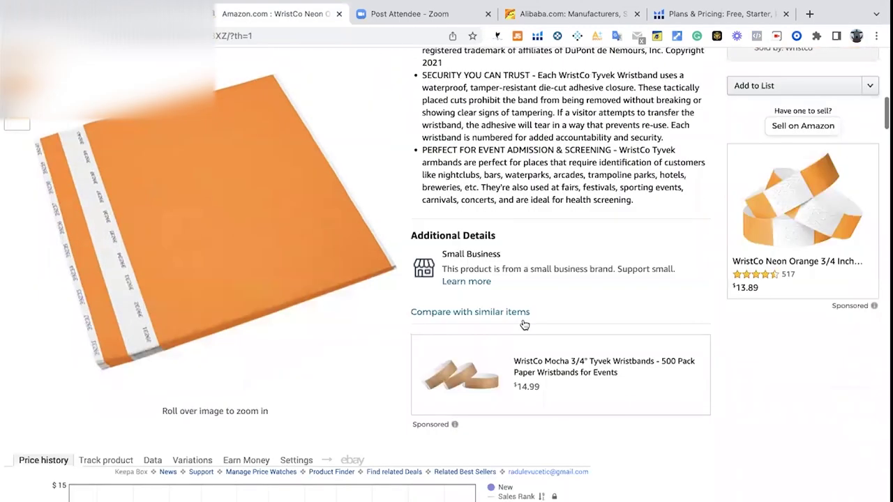
pyautogui.scroll(2, 524, 325)
pyautogui.scroll(6, 524, 322)
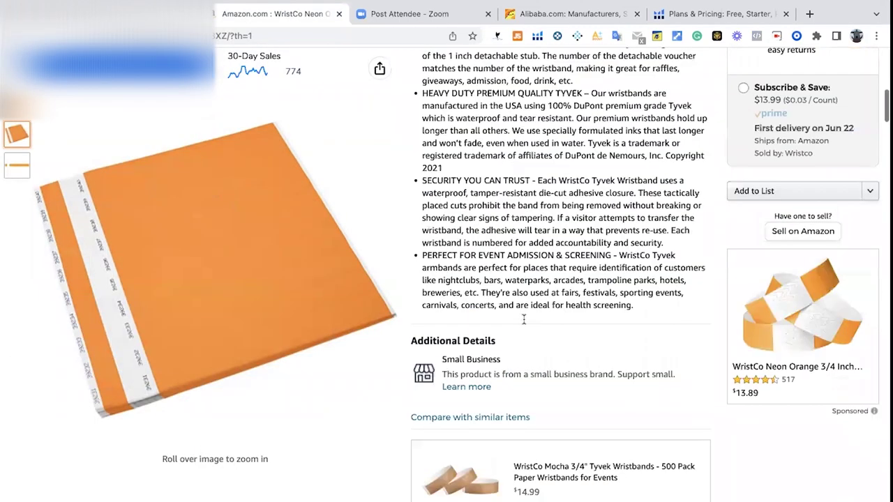
pyautogui.scroll(1, 525, 213)
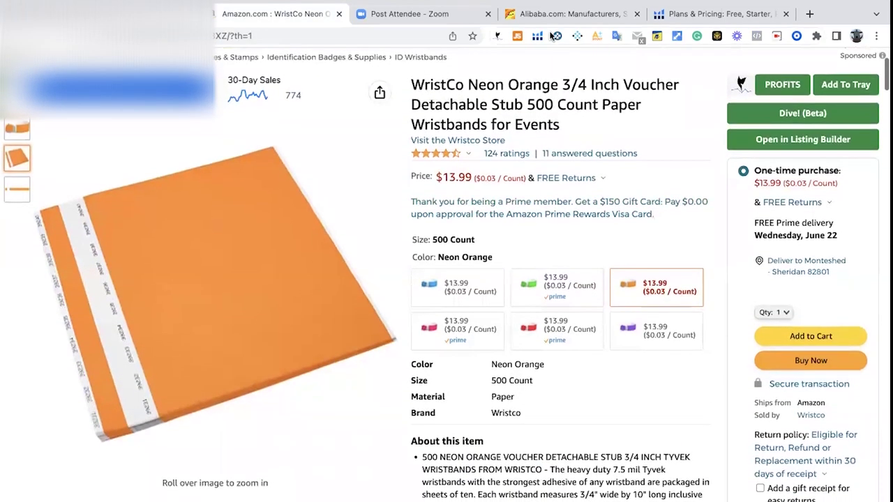
# Open the Helium 10 extension's Profitability Calculator for the wristbands and open the unit manufacturing cost for editing
pyautogui.click(535, 37)
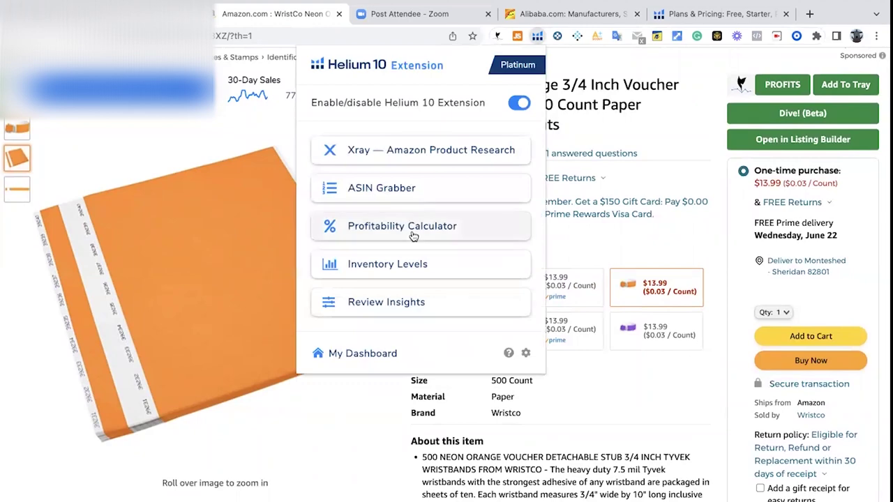
pyautogui.click(412, 227)
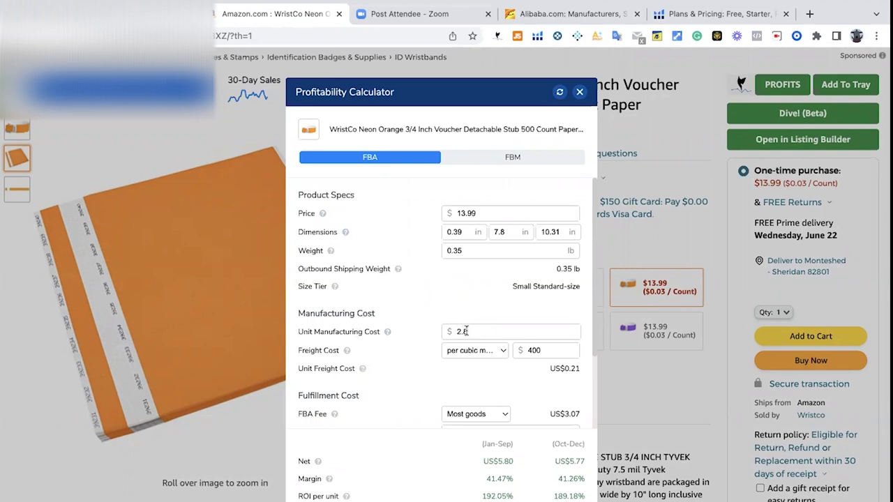
pyautogui.moveTo(466, 331); pyautogui.dragTo(458, 330)
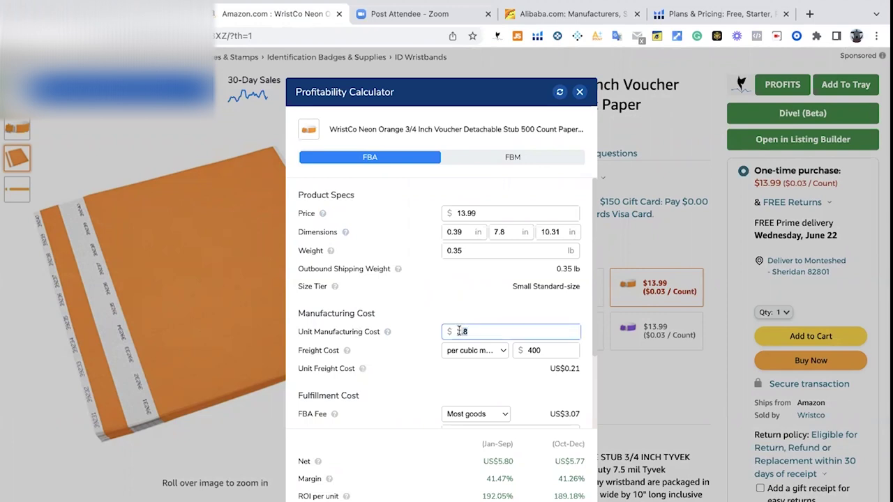